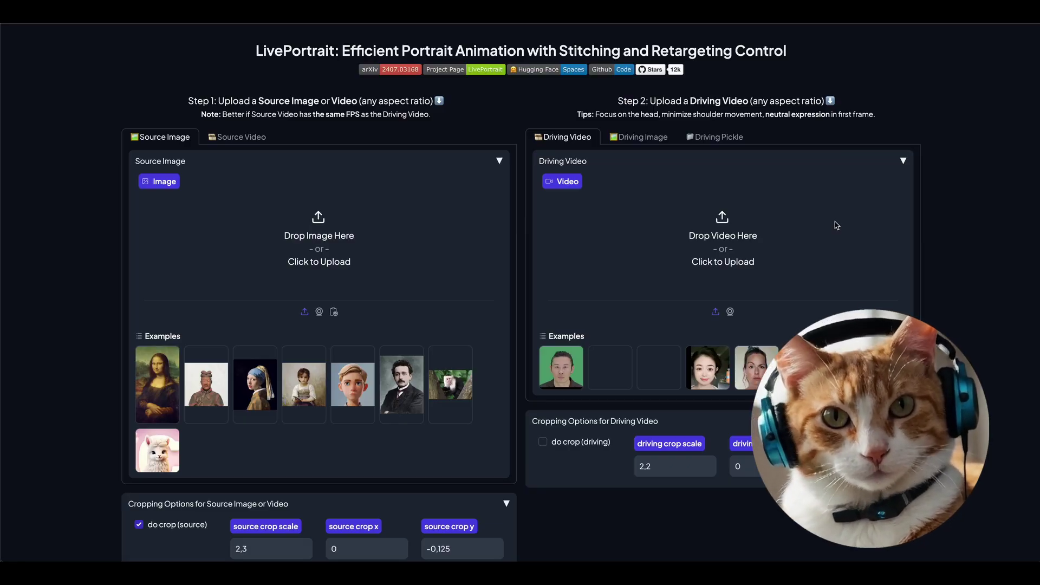
Load she.mov as the LivePortrait source video
{"action": "left_click", "coordinate": [238, 137]}
{"action": "left_click", "coordinate": [318, 244]}
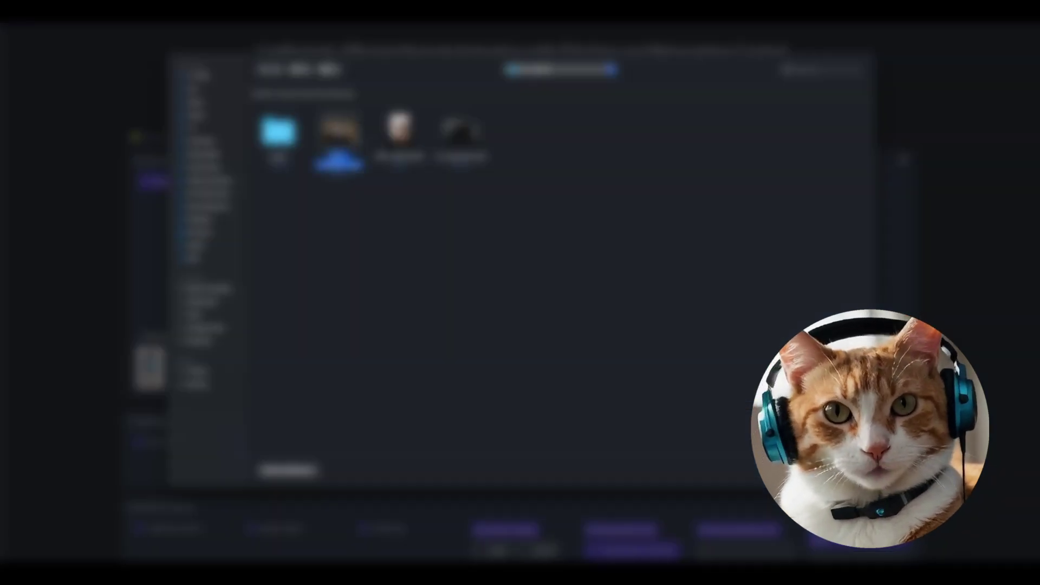
{"action": "key", "text": "Return"}
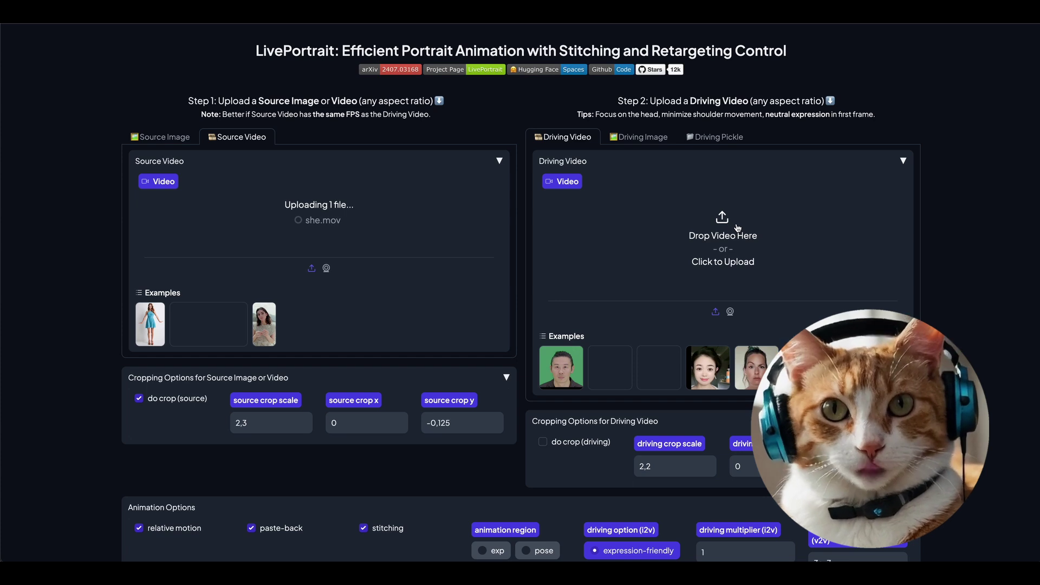
Load he.mov as the driving video
{"action": "left_click", "coordinate": [736, 233]}
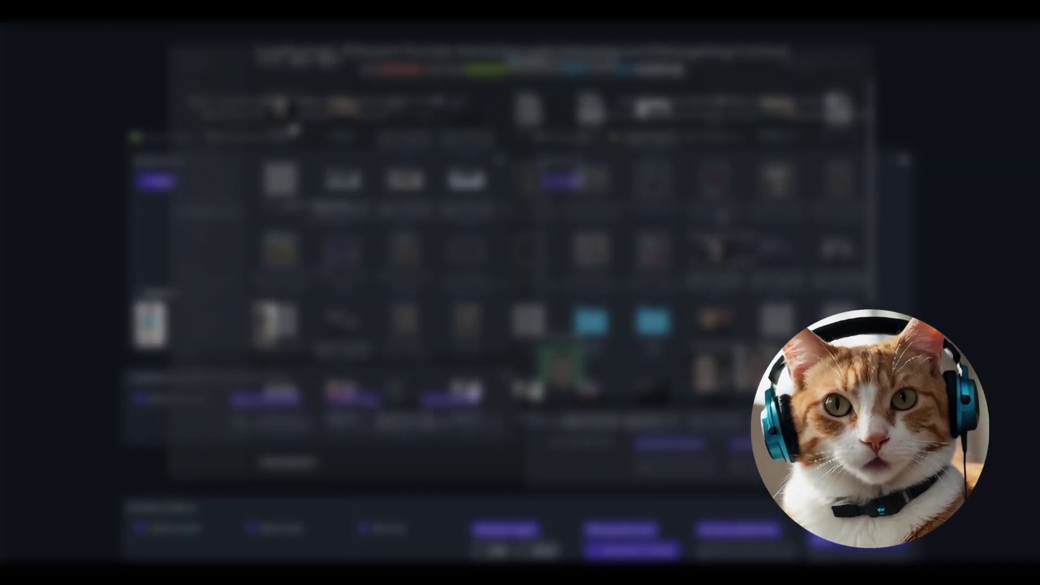
{"action": "key", "text": "Return"}
{"action": "scroll", "coordinate": [520, 293], "scroll_direction": "down", "scroll_amount": 4}
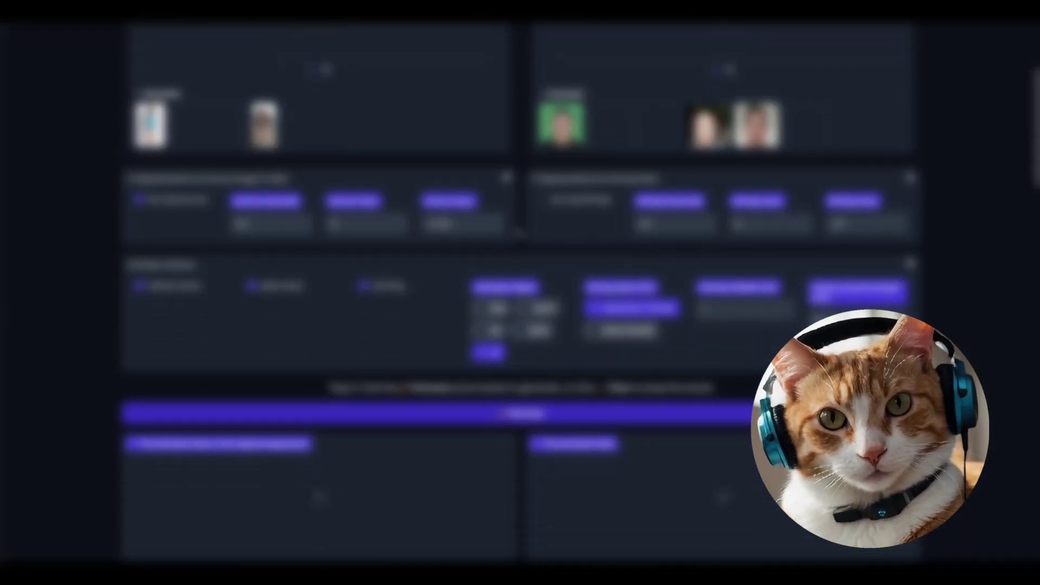
{"action": "scroll", "coordinate": [620, 235], "scroll_direction": "up", "scroll_amount": 3}
{"action": "scroll", "coordinate": [619, 235], "scroll_direction": "down", "scroll_amount": 1}
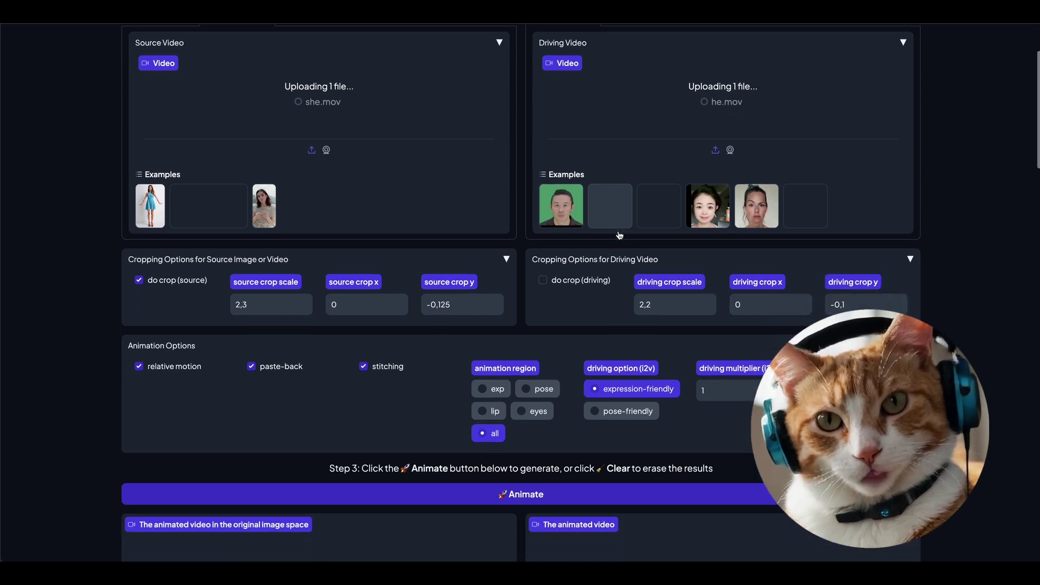
{"action": "scroll", "coordinate": [619, 235], "scroll_direction": "down", "scroll_amount": 2}
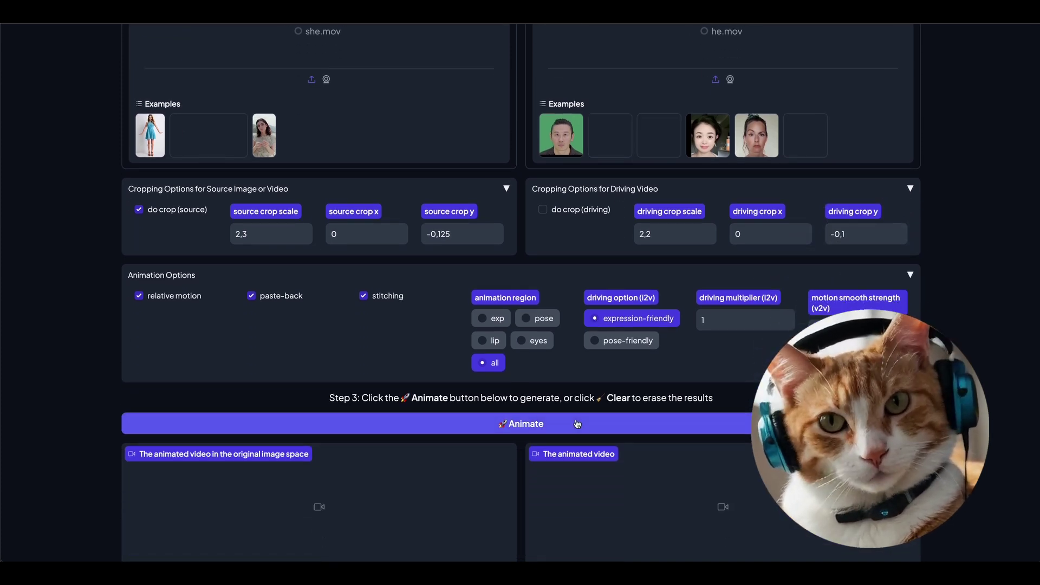
{"action": "scroll", "coordinate": [588, 368], "scroll_direction": "up", "scroll_amount": 5}
{"action": "scroll", "coordinate": [577, 424], "scroll_direction": "down", "scroll_amount": 3}
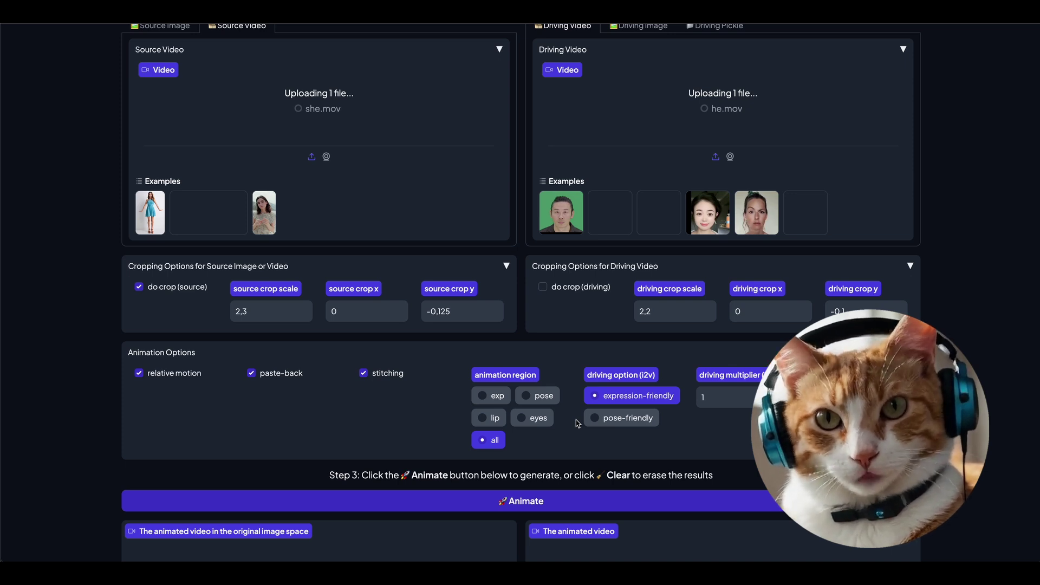
{"action": "scroll", "coordinate": [577, 423], "scroll_direction": "up", "scroll_amount": 3}
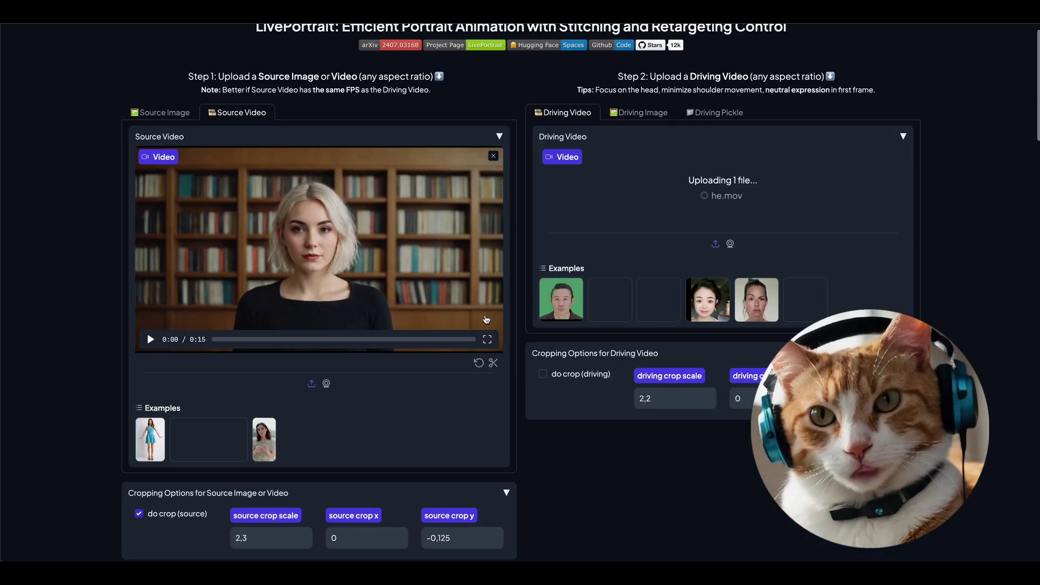
{"action": "scroll", "coordinate": [514, 379], "scroll_direction": "down", "scroll_amount": 4}
{"action": "scroll", "coordinate": [514, 379], "scroll_direction": "down", "scroll_amount": 2}
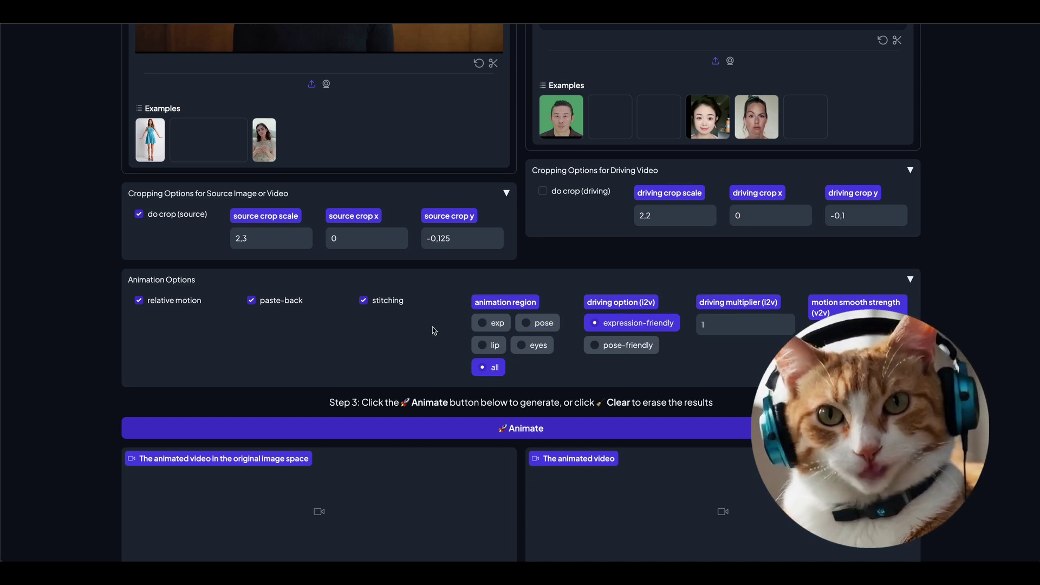
{"action": "scroll", "coordinate": [542, 321], "scroll_direction": "down", "scroll_amount": 2}
Run Animate to produce the woman's 11-second animated video and side-by-side comparison
{"action": "left_click", "coordinate": [543, 323]}
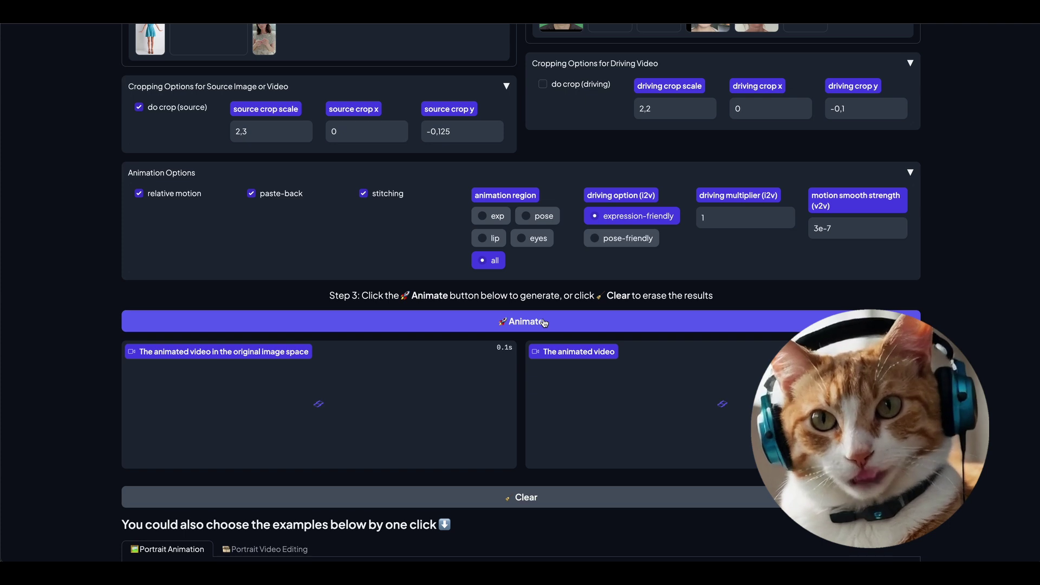
{"action": "scroll", "coordinate": [960, 307], "scroll_direction": "down", "scroll_amount": 2}
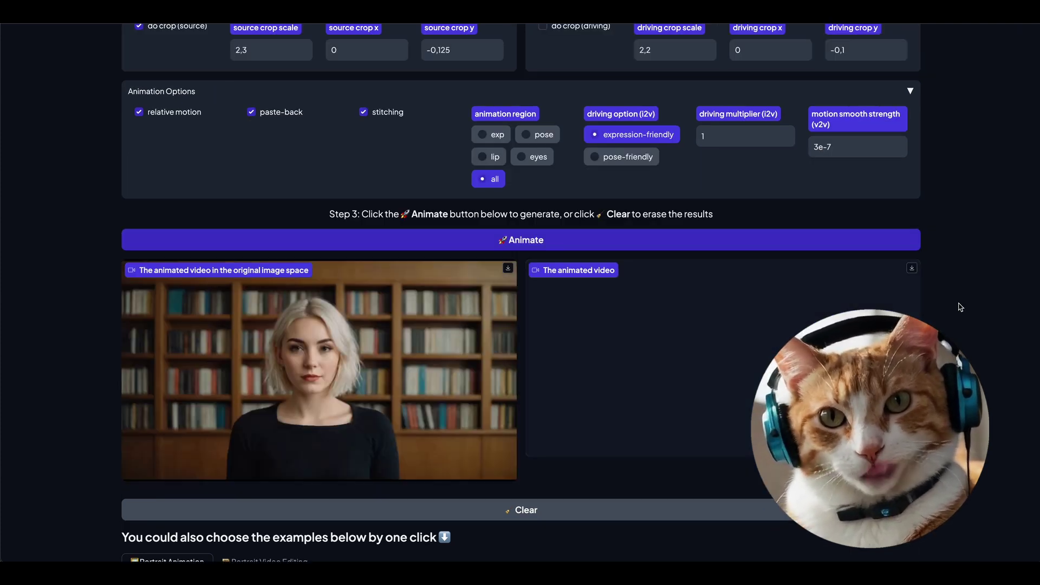
{"action": "scroll", "coordinate": [960, 307], "scroll_direction": "down", "scroll_amount": 1}
{"action": "scroll", "coordinate": [466, 255], "scroll_direction": "down", "scroll_amount": 1}
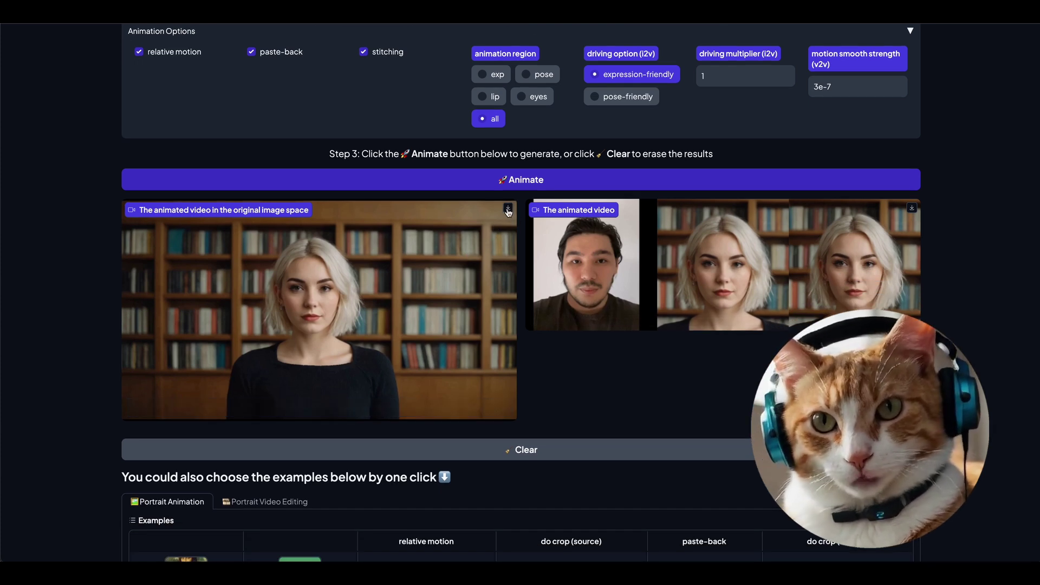
{"action": "mouse_move", "coordinate": [137, 408]}
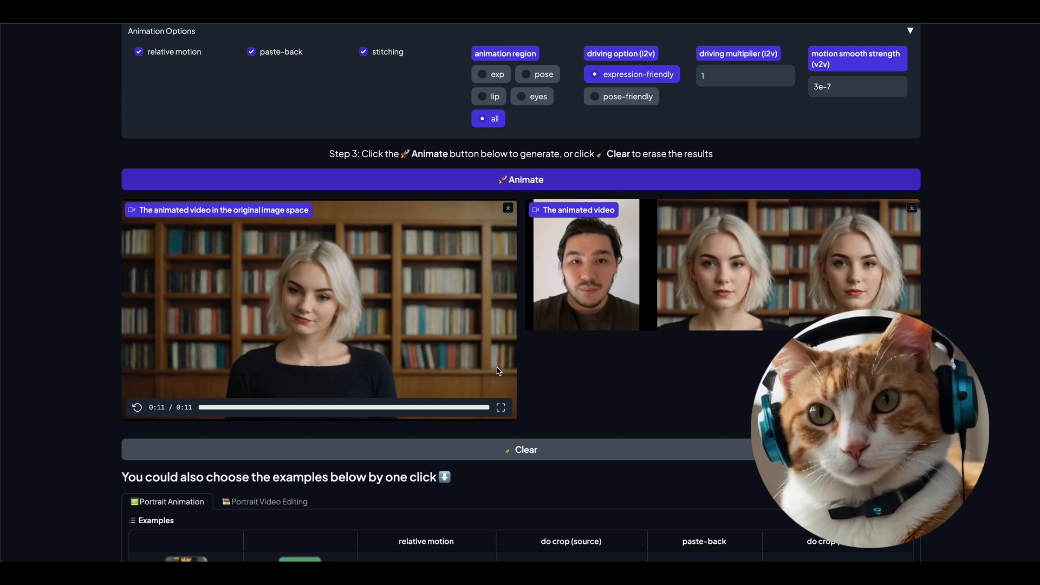
Rewind the 11-second animated result to the start and play it
{"action": "left_click", "coordinate": [205, 407]}
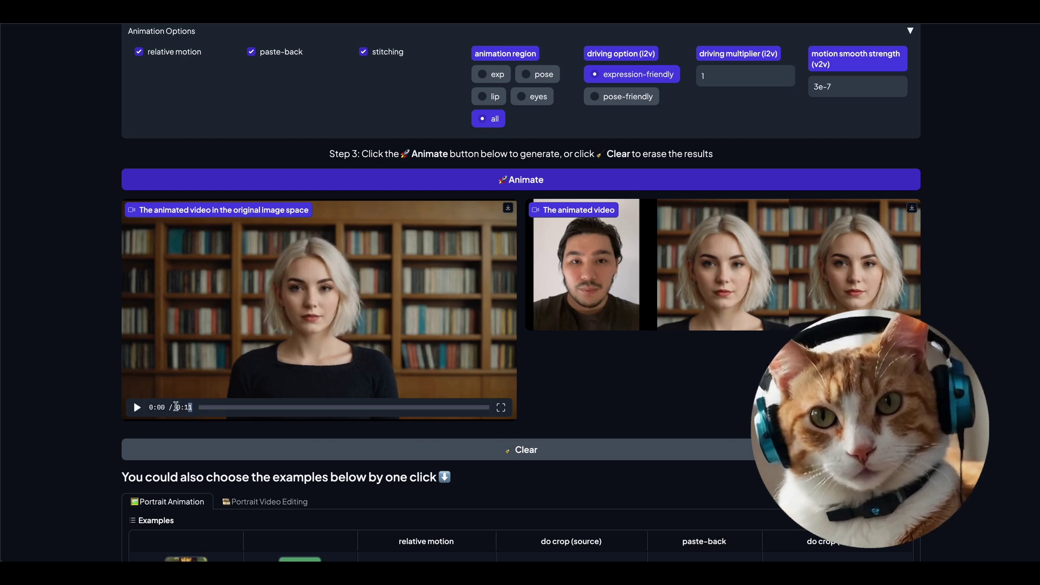
{"action": "left_click", "coordinate": [136, 407]}
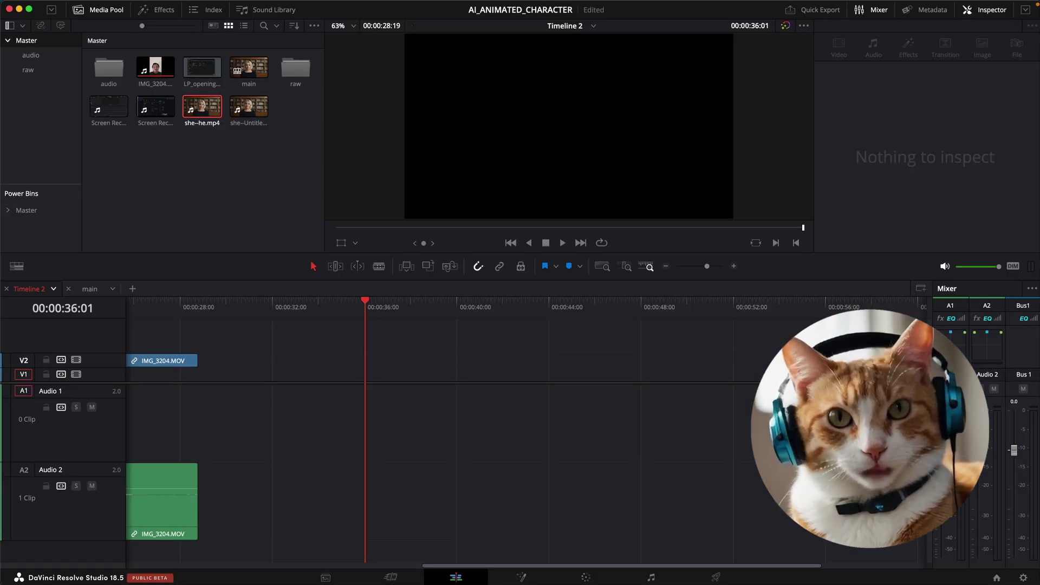
Import she-he.mp4 into the Media Pool and place it on Timeline 2
{"action": "right_click", "coordinate": [225, 157]}
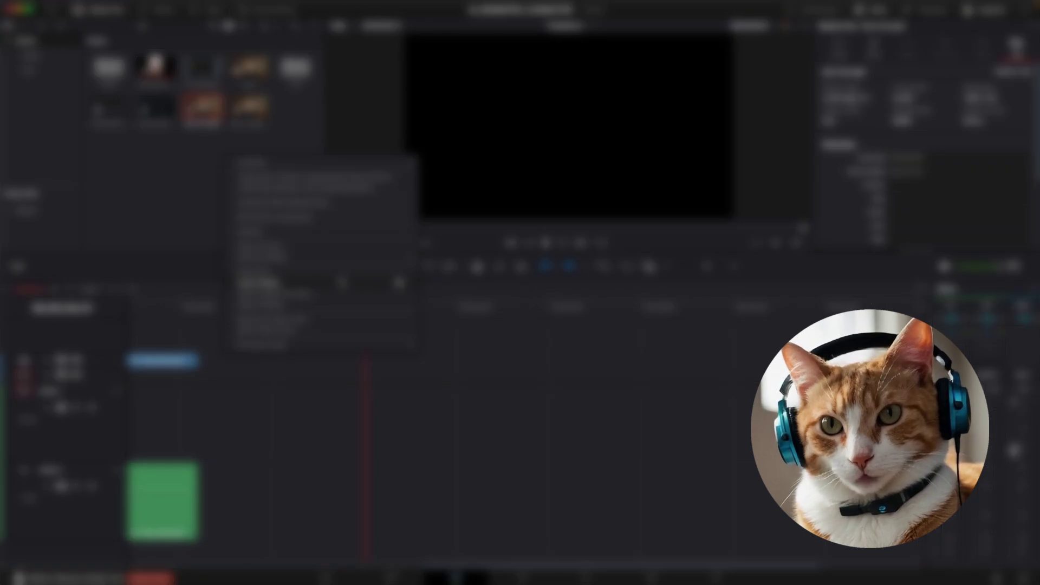
{"action": "left_click", "coordinate": [255, 163]}
{"action": "key", "text": "Return"}
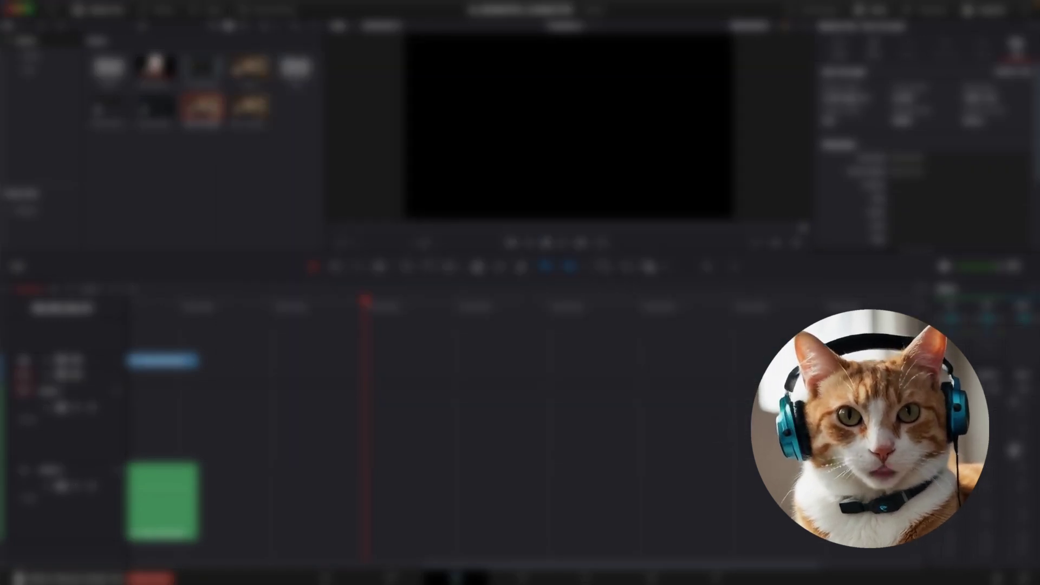
{"action": "left_click_drag", "start_coordinate": [202, 107], "coordinate": [420, 414]}
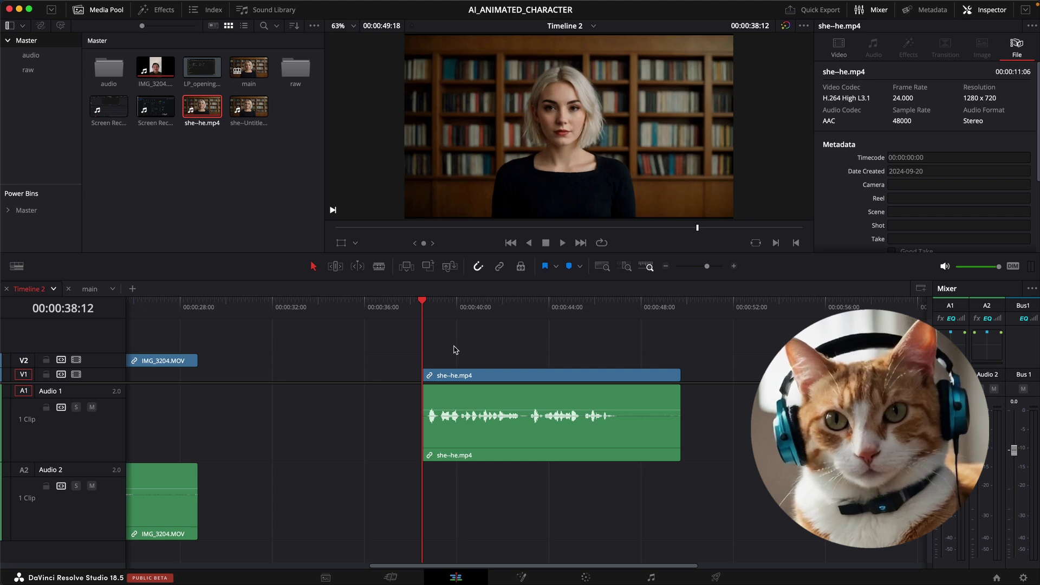
Mark in and out points at the clip's ends and go to the Deliver page
{"action": "key", "text": "i"}
{"action": "left_click", "coordinate": [674, 315]}
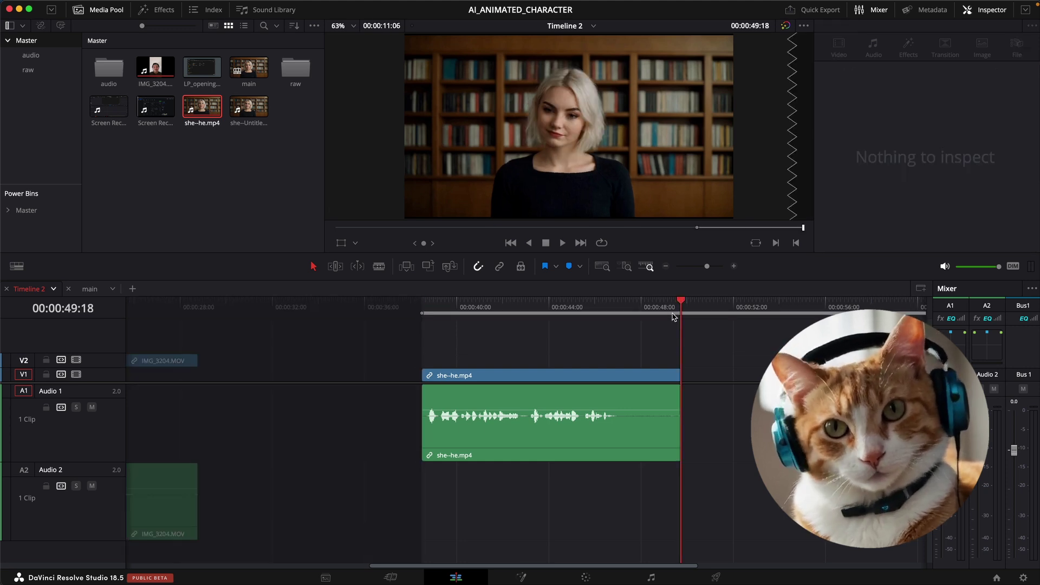
{"action": "key", "text": "o"}
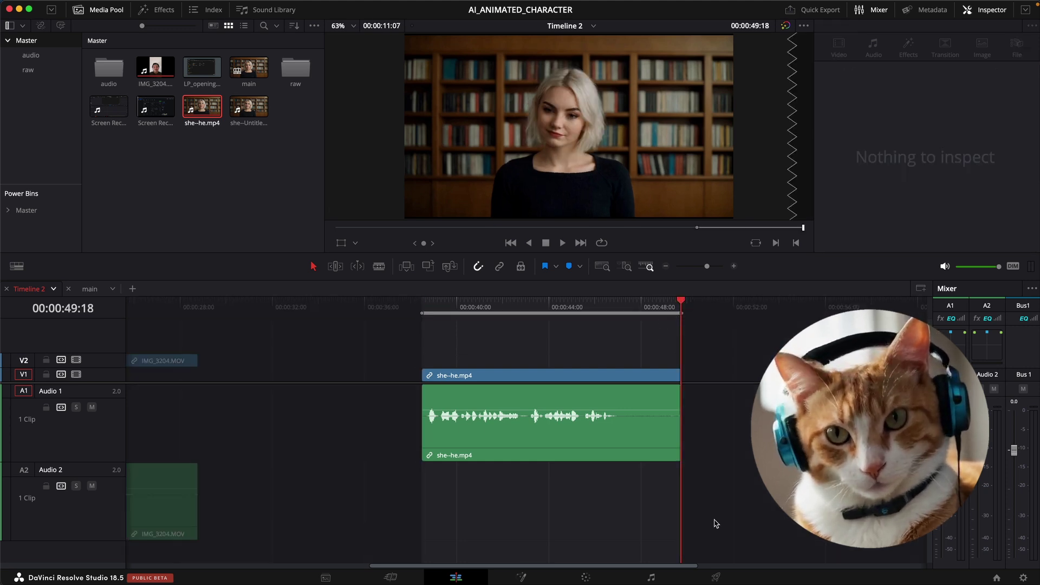
{"action": "left_click", "coordinate": [715, 577]}
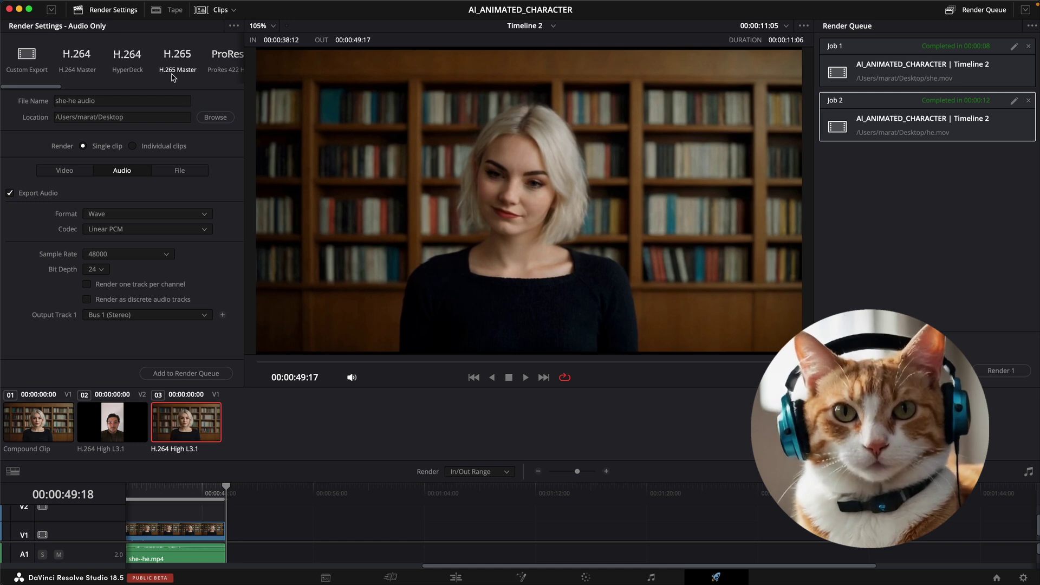
Set the audio-only render format to MP3 and queue the 'she-he audio' job
{"action": "scroll", "coordinate": [172, 60], "scroll_direction": "right", "scroll_amount": 10}
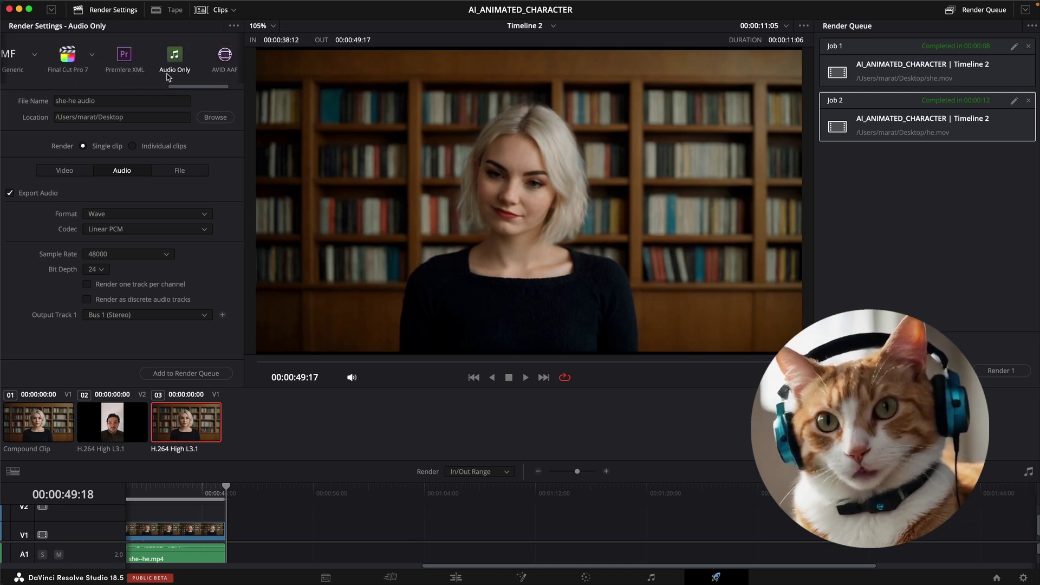
{"action": "scroll", "coordinate": [168, 77], "scroll_direction": "right", "scroll_amount": 3}
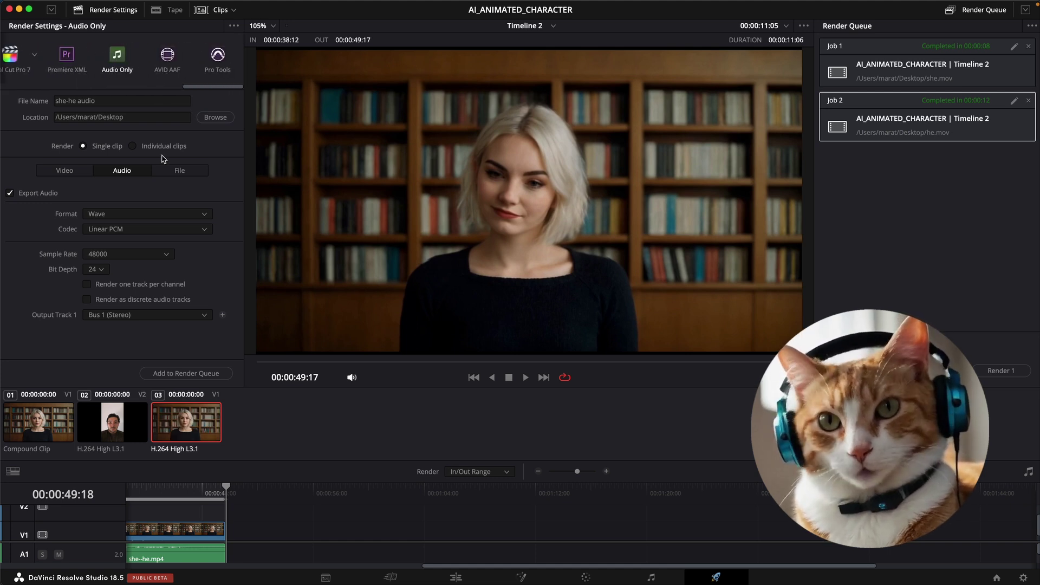
{"action": "left_click", "coordinate": [162, 213]}
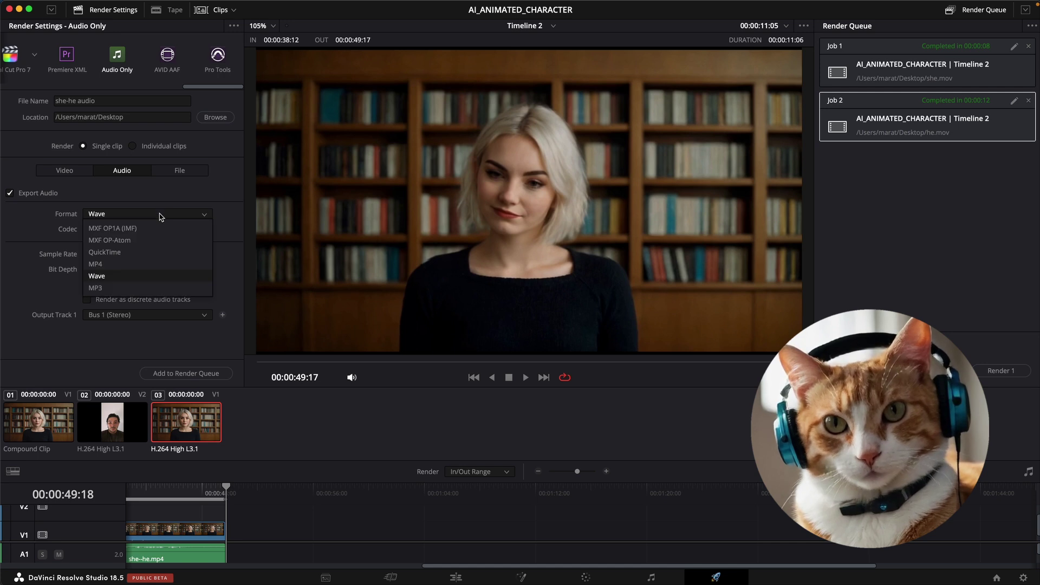
{"action": "left_click", "coordinate": [157, 264]}
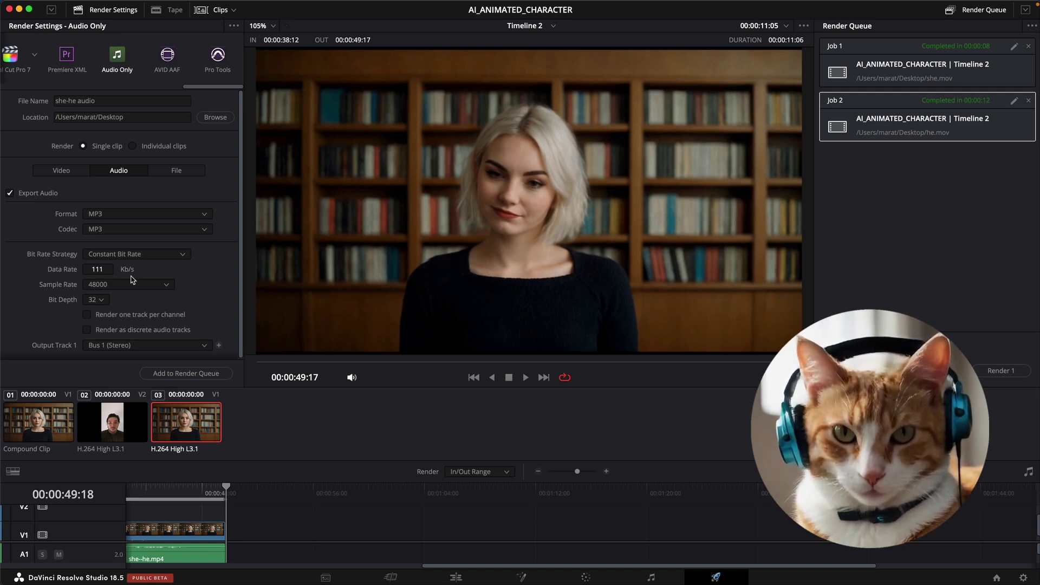
{"action": "scroll", "coordinate": [131, 278], "scroll_direction": "down", "scroll_amount": 1}
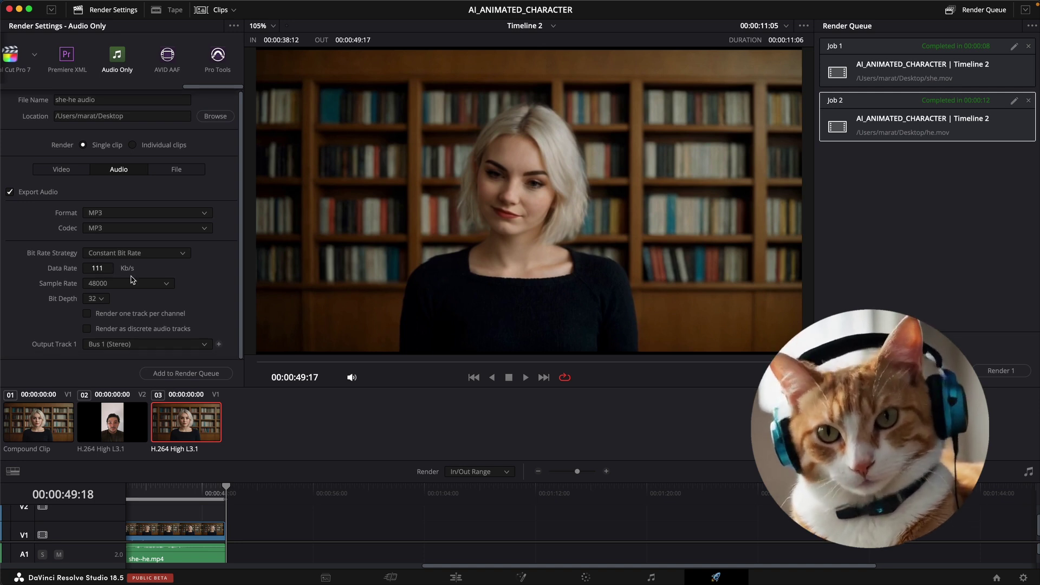
{"action": "left_click", "coordinate": [197, 374]}
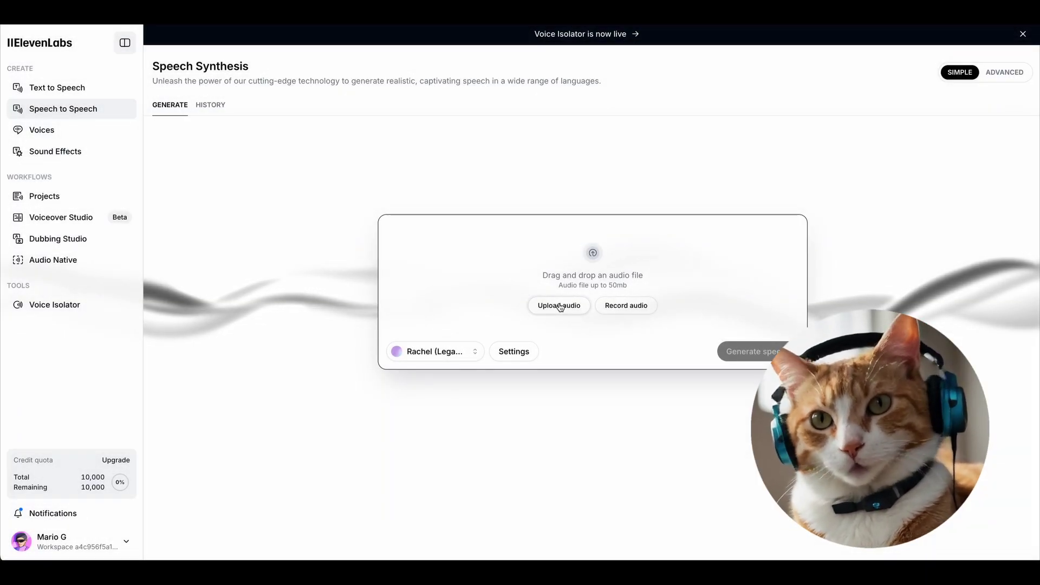
Preview Laura's voice and choose her as the target voice
{"action": "left_click", "coordinate": [471, 291]}
{"action": "scroll", "coordinate": [508, 363], "scroll_direction": "down", "scroll_amount": 1}
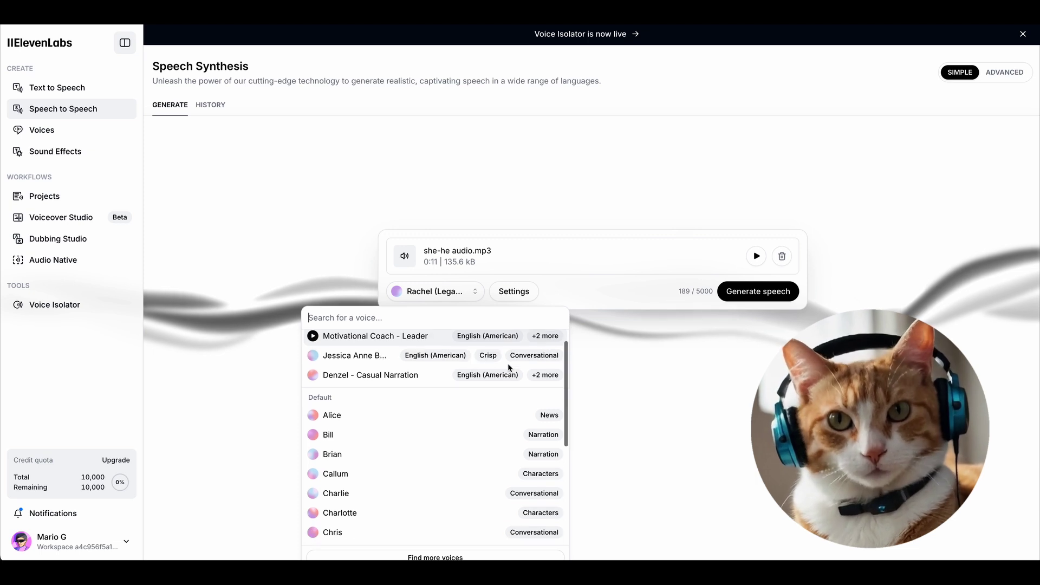
{"action": "scroll", "coordinate": [404, 386], "scroll_direction": "down", "scroll_amount": 4}
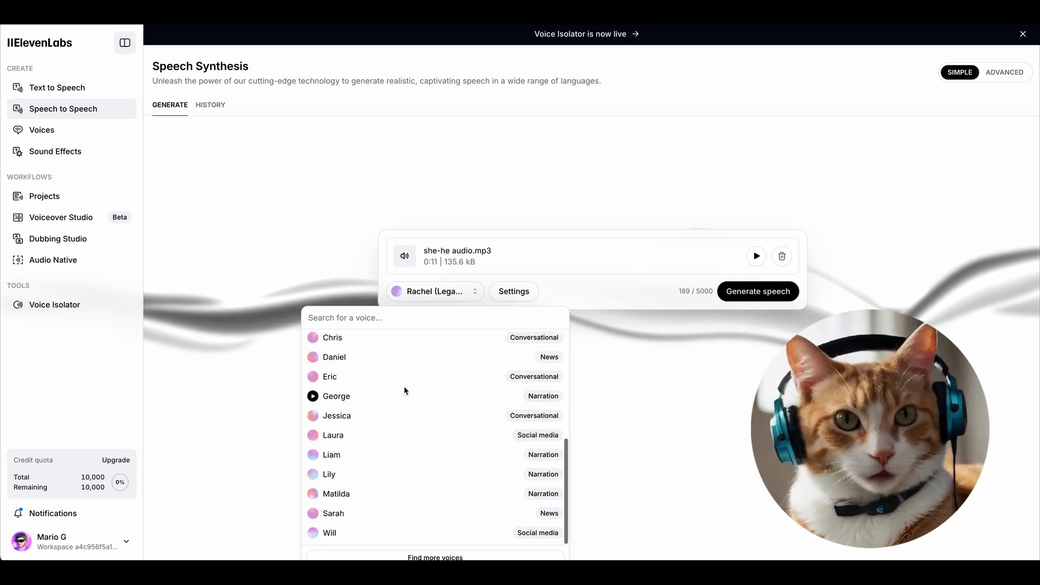
{"action": "left_click", "coordinate": [312, 435]}
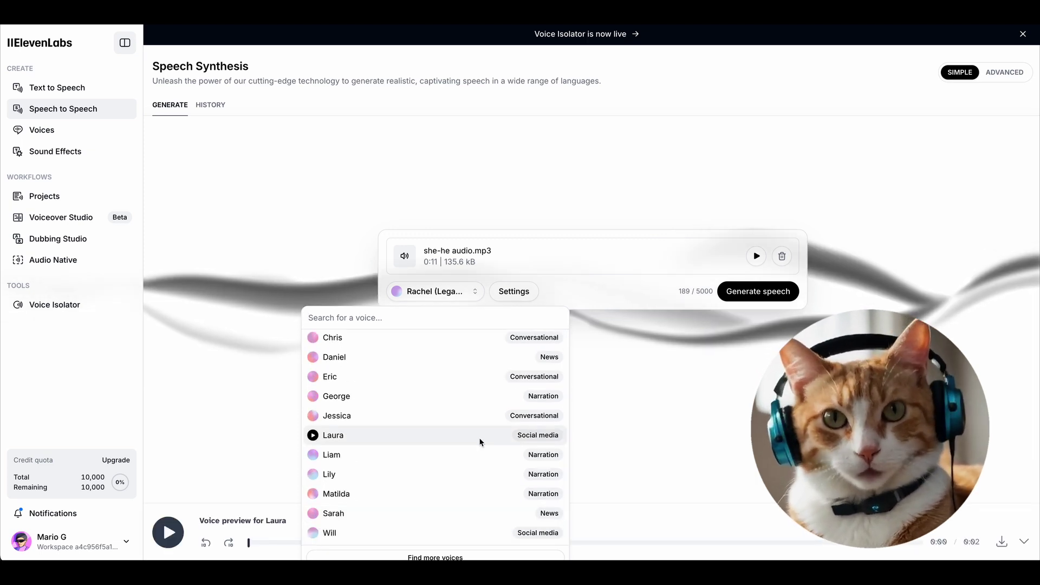
{"action": "left_click", "coordinate": [490, 435]}
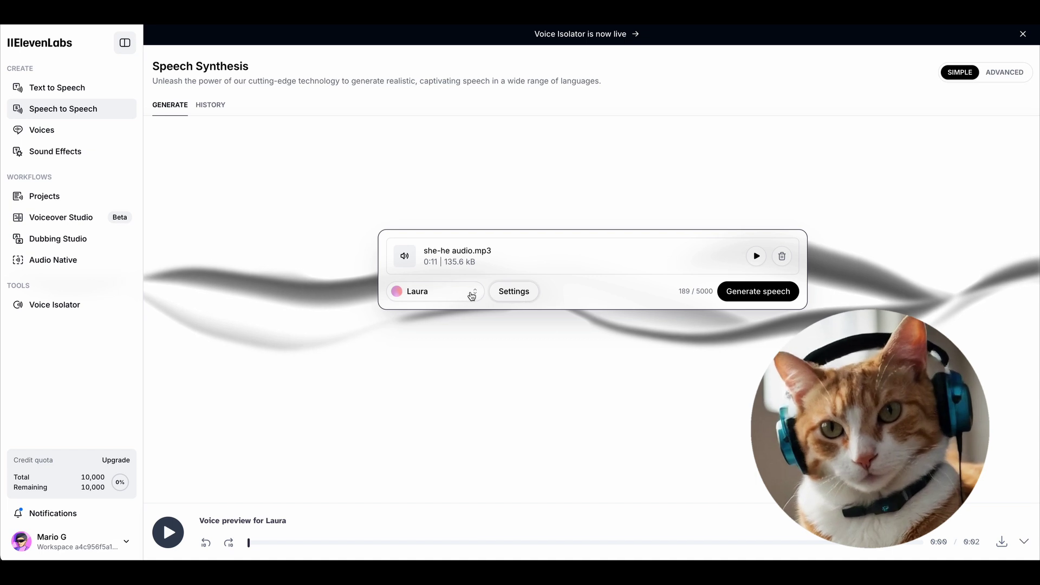
Lower Similarity to about half and Stability to 40%, then generate the converted speech
{"action": "left_click", "coordinate": [518, 292]}
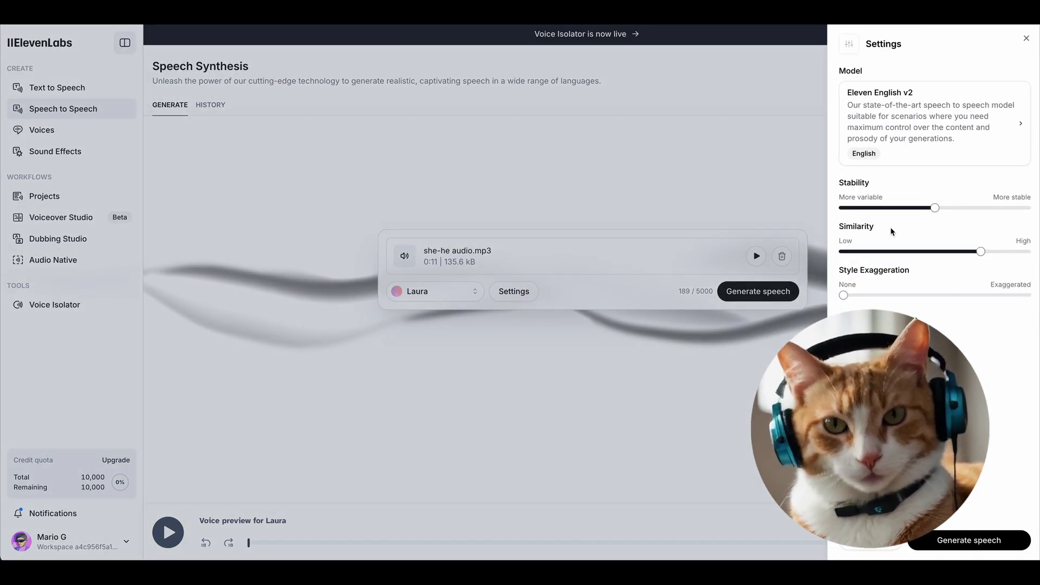
{"action": "mouse_move", "coordinate": [981, 251]}
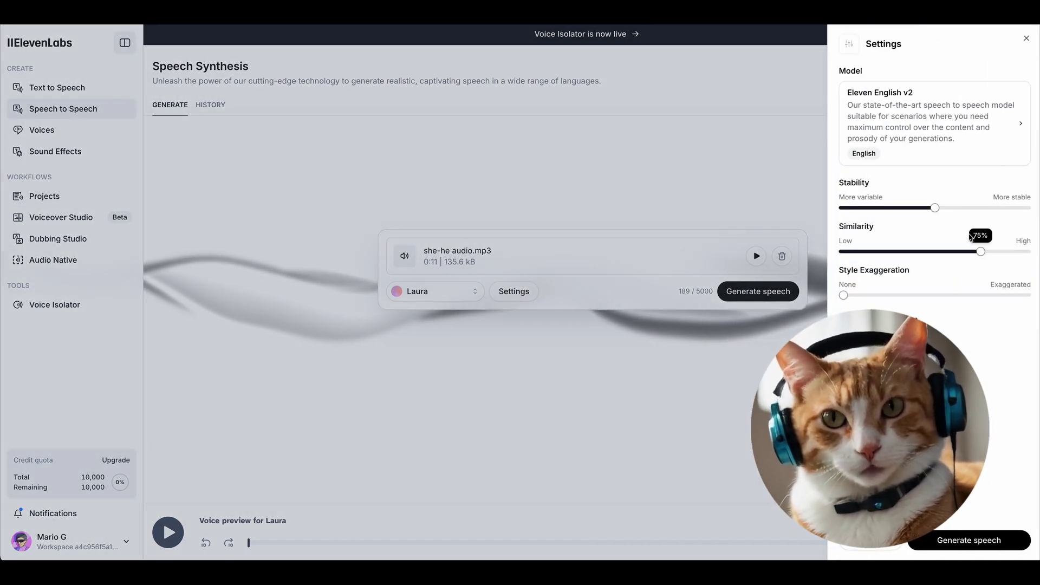
{"action": "left_click_drag", "start_coordinate": [980, 252], "coordinate": [932, 253]}
{"action": "mouse_move", "coordinate": [934, 209]}
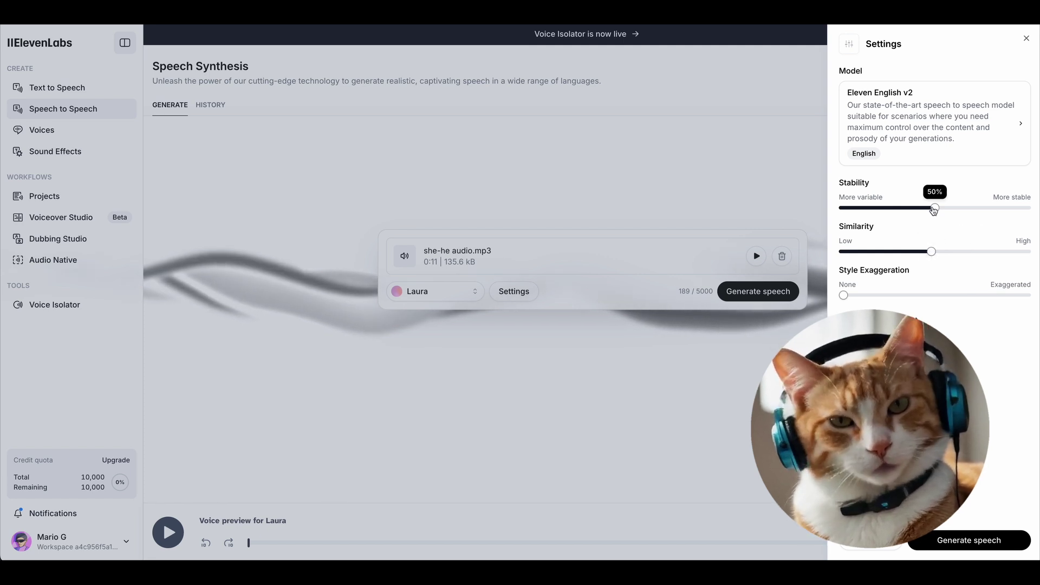
{"action": "left_click_drag", "start_coordinate": [932, 209], "coordinate": [917, 209]}
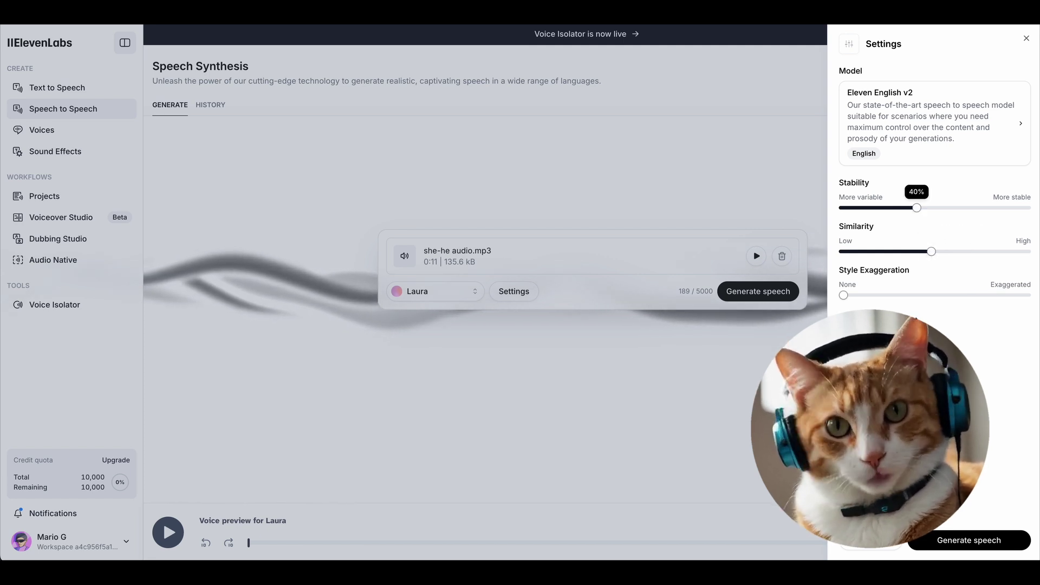
{"action": "left_click", "coordinate": [954, 543]}
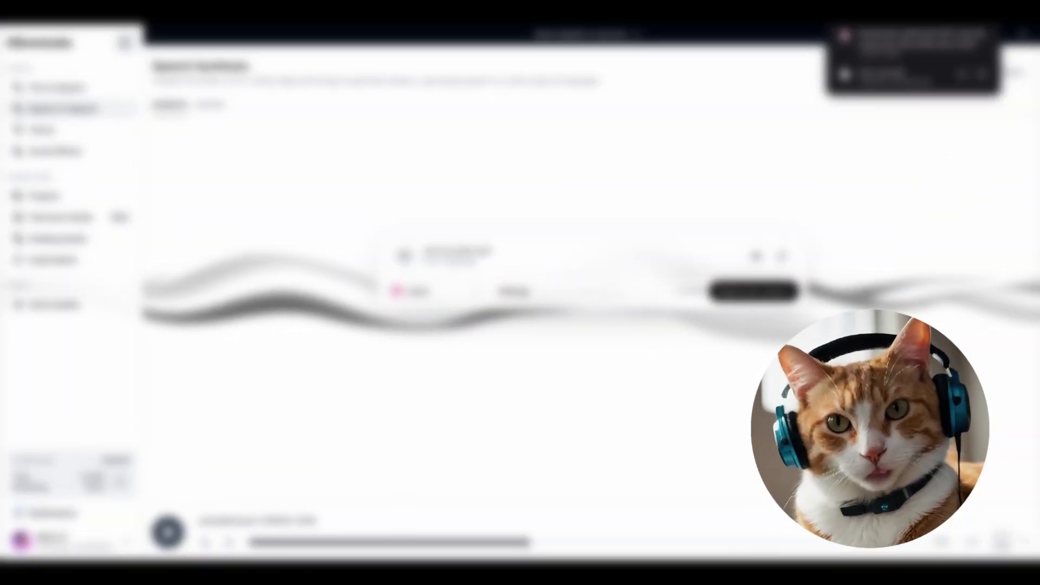
{"action": "key", "text": "ctrl+Up"}
Back in DaVinci Resolve, import the ElevenLabs Laura voice MP3 into the project
{"action": "left_click", "coordinate": [487, 352]}
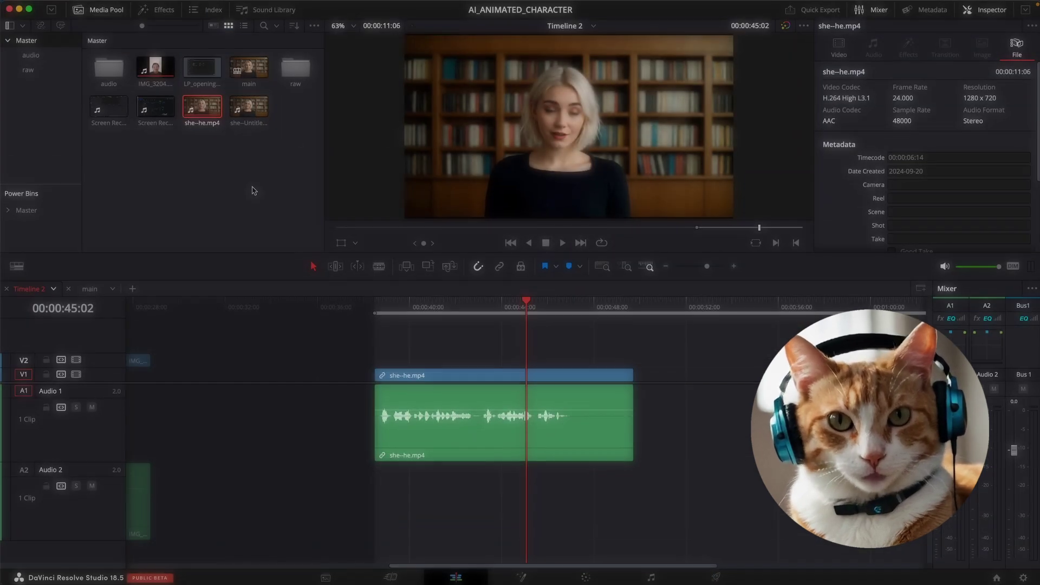
{"action": "right_click", "coordinate": [254, 191]}
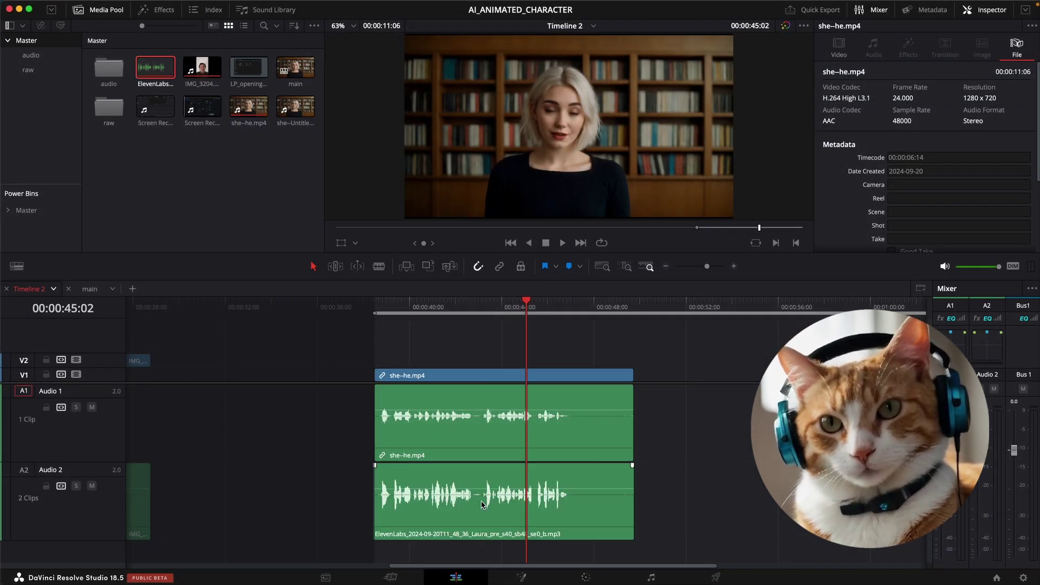
{"action": "scroll", "coordinate": [482, 504], "scroll_direction": "up", "scroll_amount": 1}
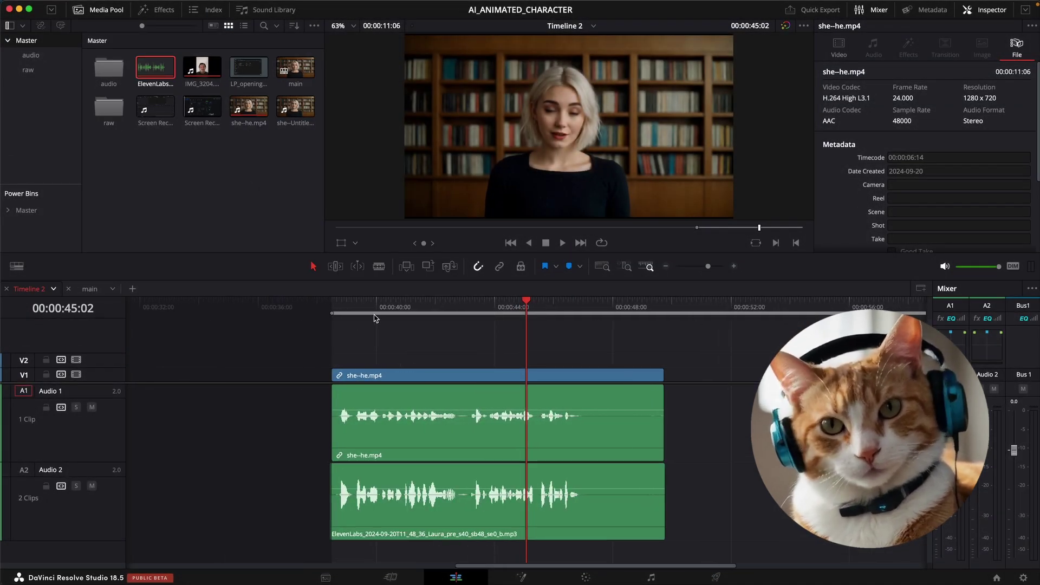
Play Timeline 2 from the clip start with the Laura voice on Audio 2, then zoom out
{"action": "left_click", "coordinate": [333, 311]}
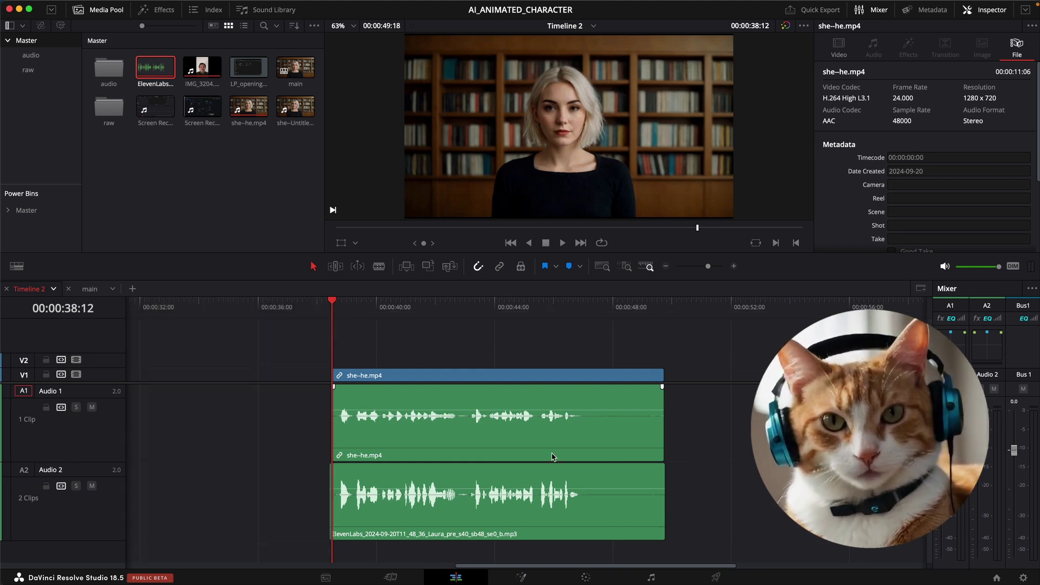
{"action": "left_click", "coordinate": [609, 523]}
{"action": "key", "text": "space"}
{"action": "scroll", "coordinate": [609, 523], "scroll_direction": "up", "scroll_amount": 3}
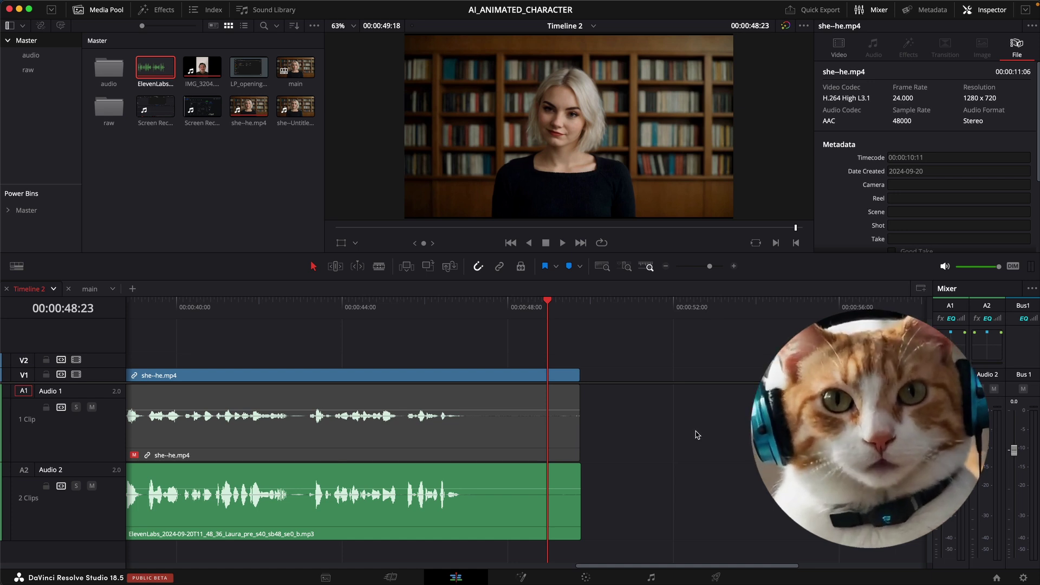
{"action": "left_click", "coordinate": [666, 266]}
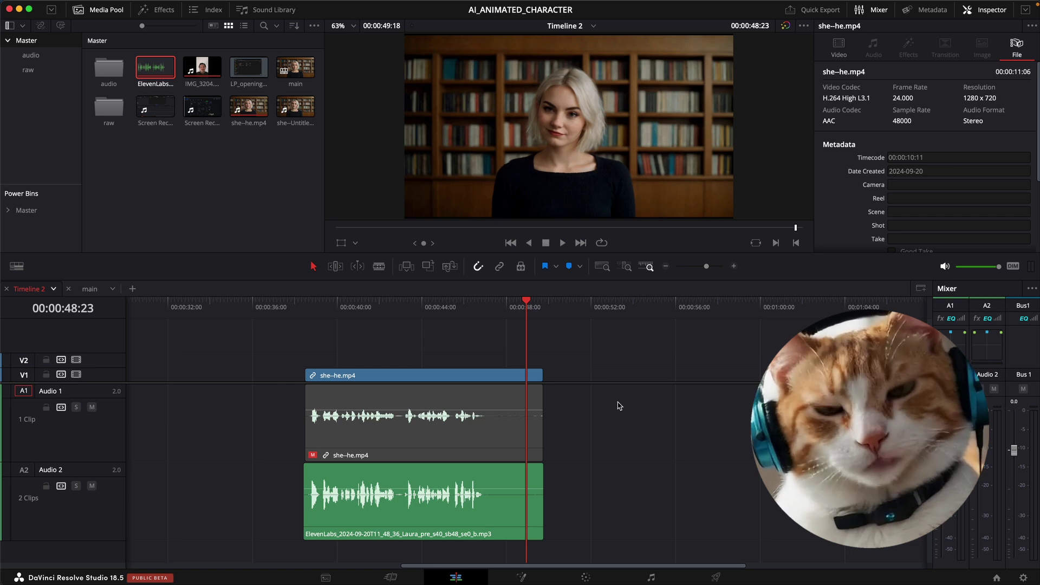